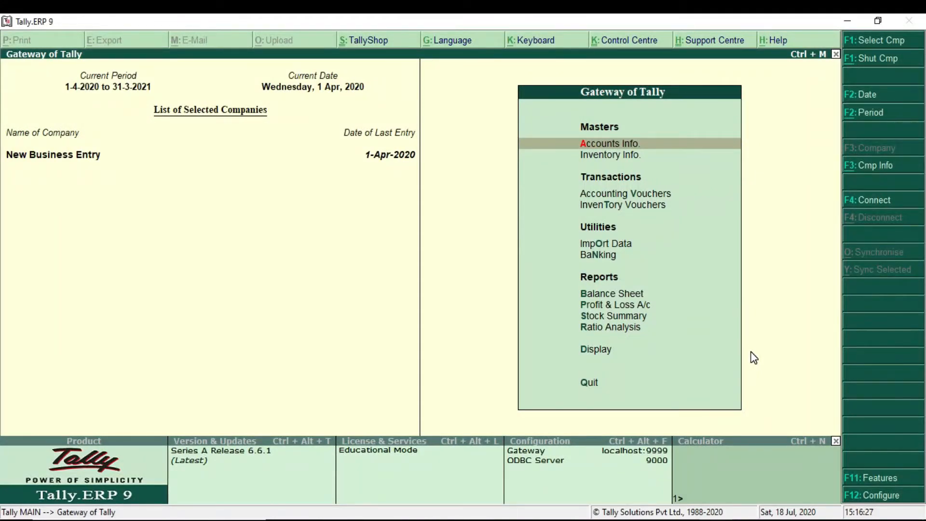
Start a payment accounting voucher, then check the Loan & Advances transactions in the Word document and return to Tally.ERP 9
key(Down)
key(Down)
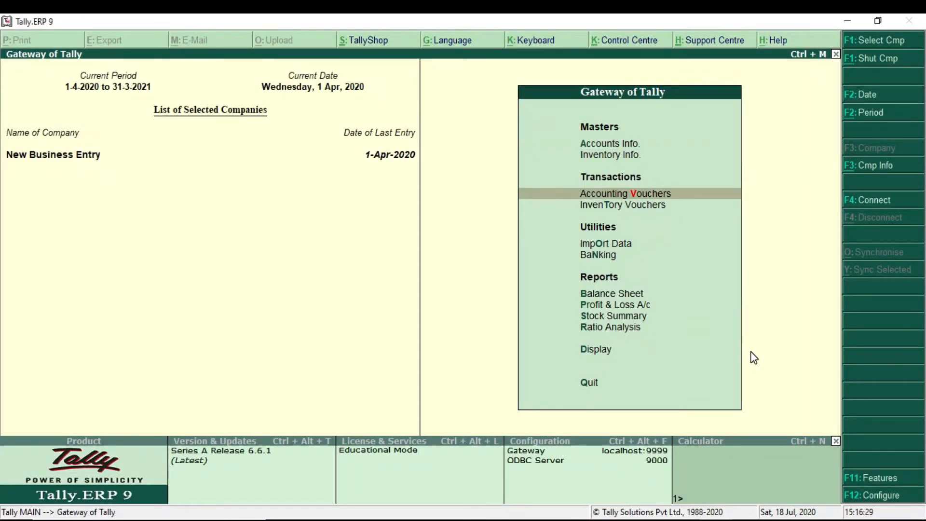
key(Return)
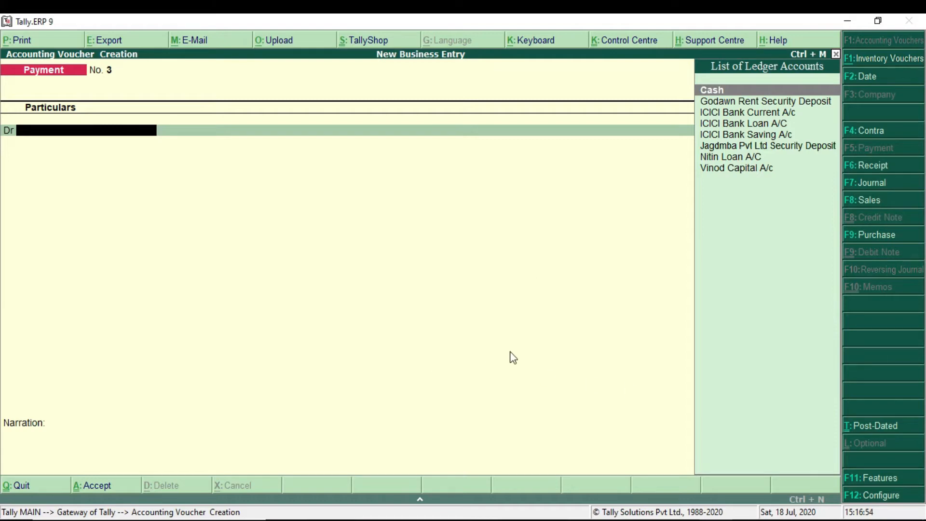
key(alt+Tab)
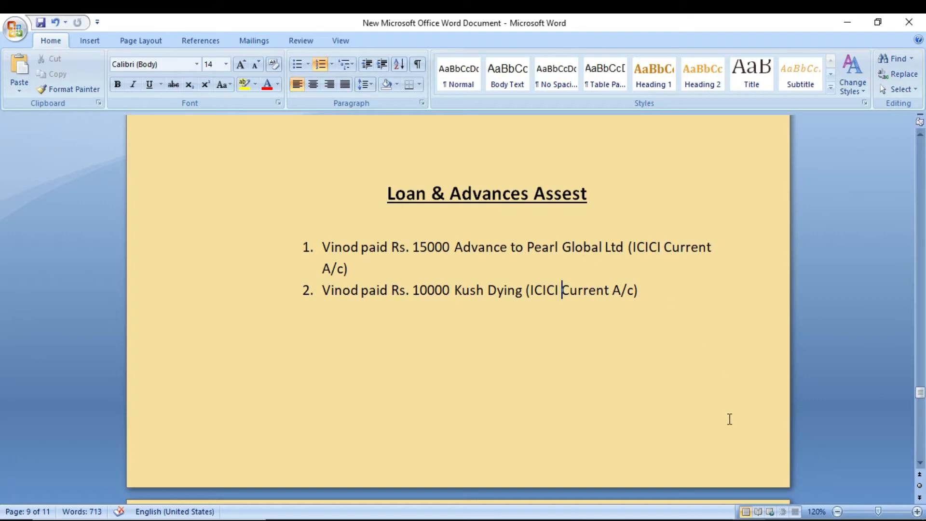
mouse_move(716, 519)
click(716, 475)
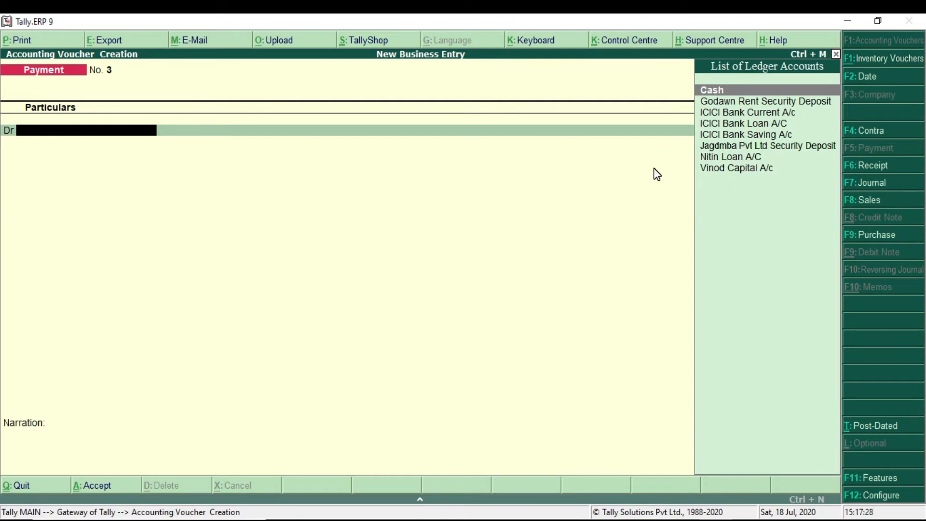
Create a new ledger from the voucher's debit line and name it Pearl Global Pvt Ltd Advance, without an alias
key(alt+c)
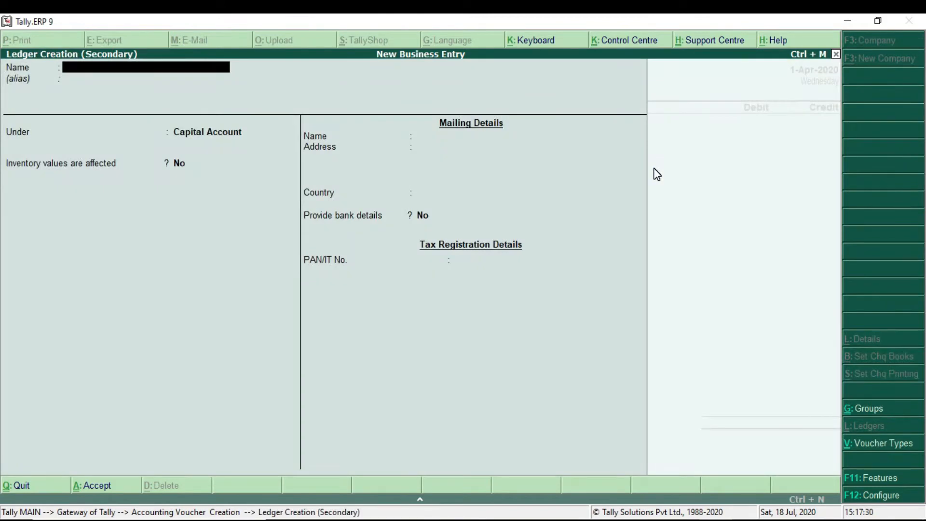
text(Pearl Global Pvt Ltd)
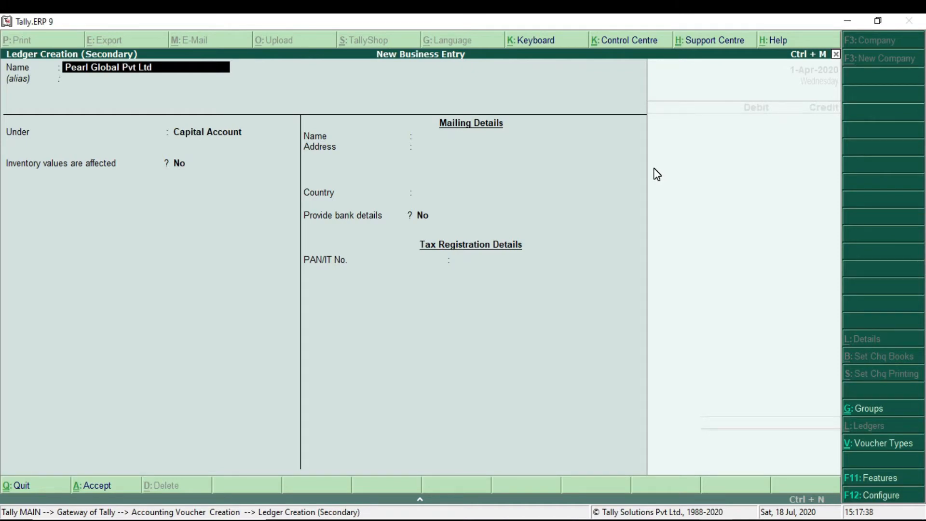
text( Advance)
key(Return)
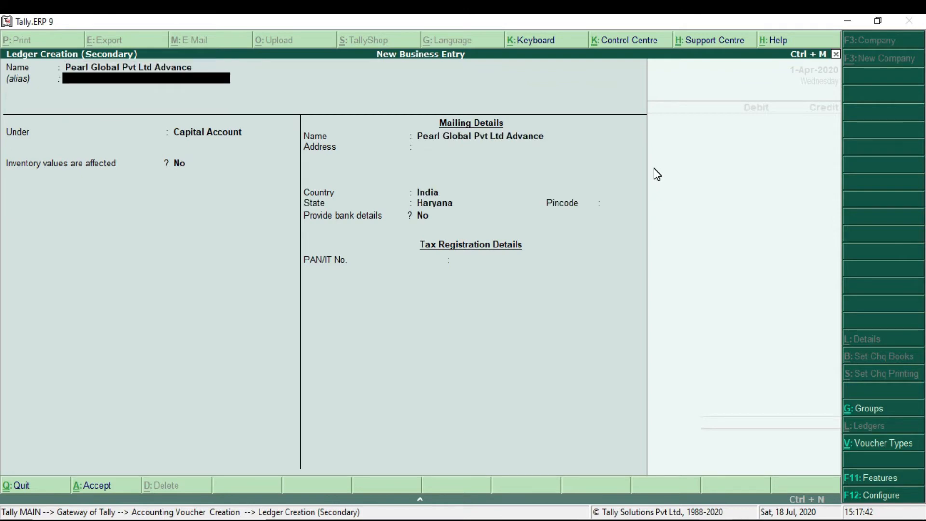
key(Return)
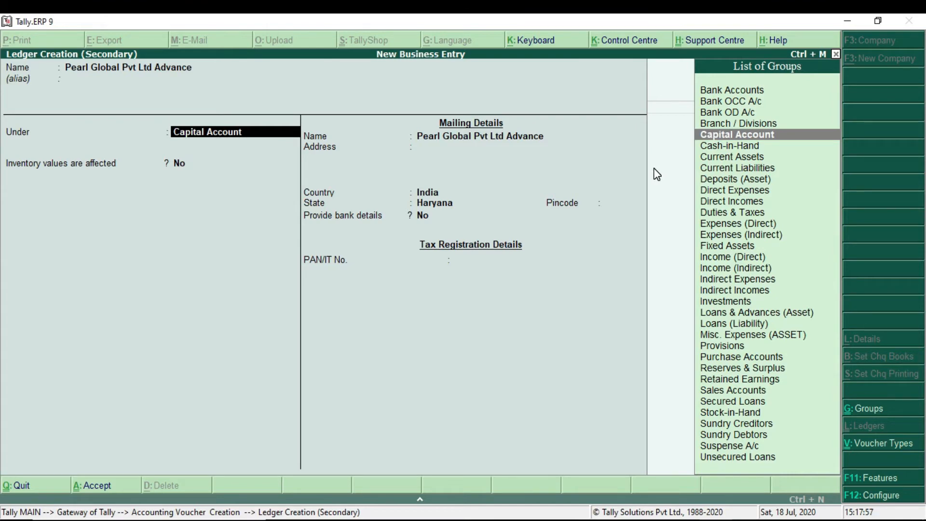
Place the Pearl Global ledger under Loans & Advances (Asset), keep the remaining default details and save it
text(Loa)
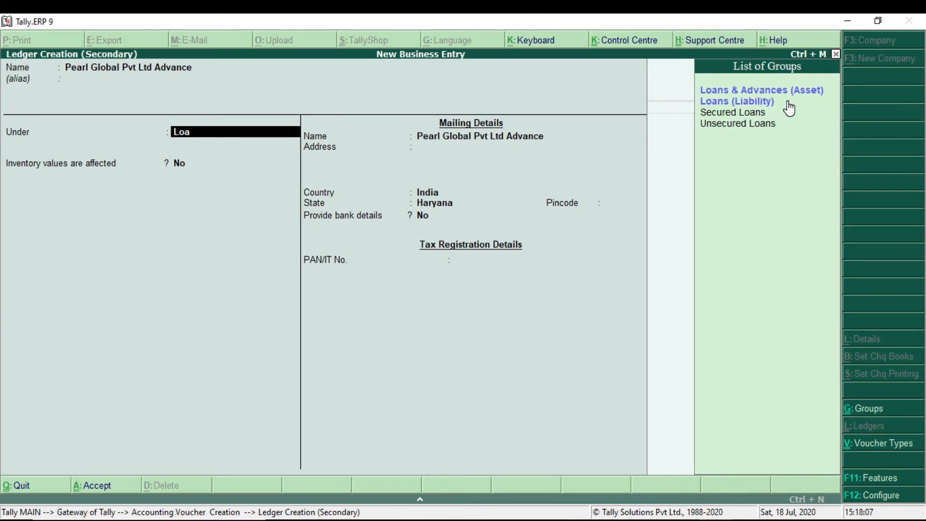
key(Return)
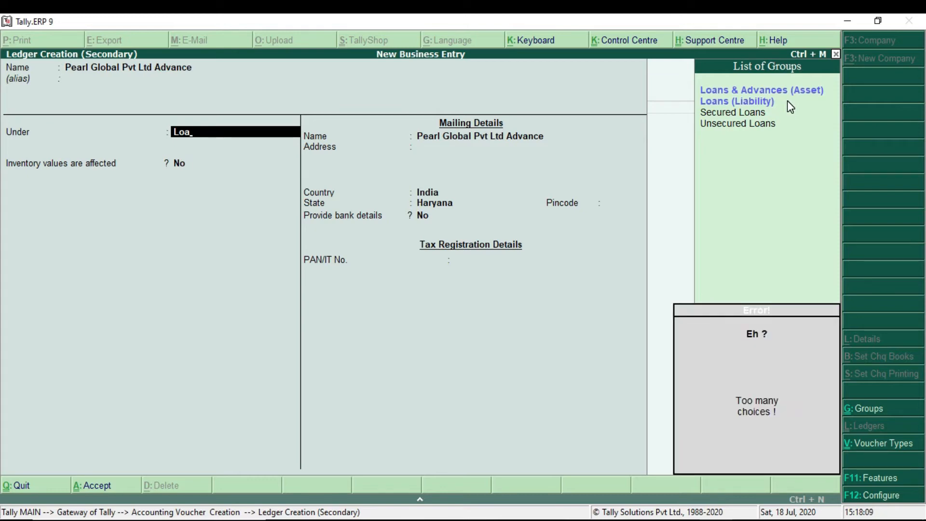
key(Escape)
key(Return)
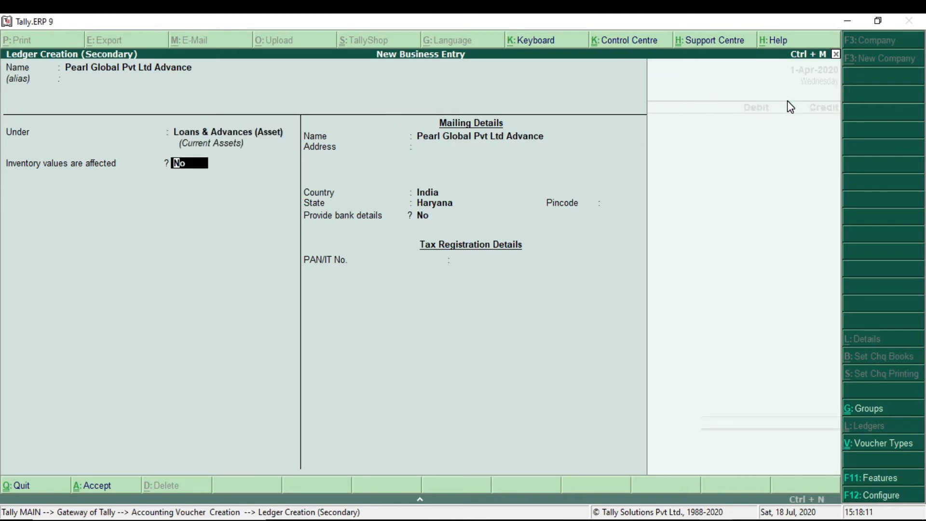
key(Return)
key(Return)
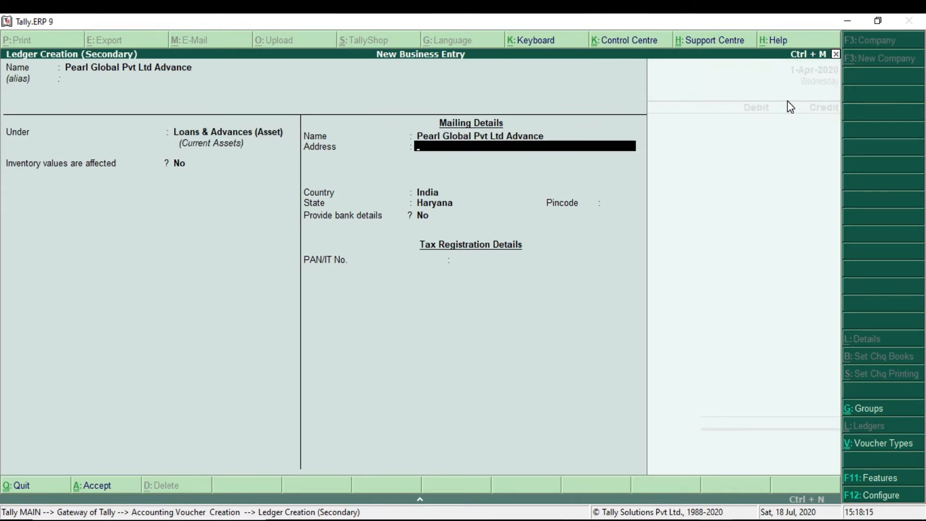
key(Return)
key(Return)
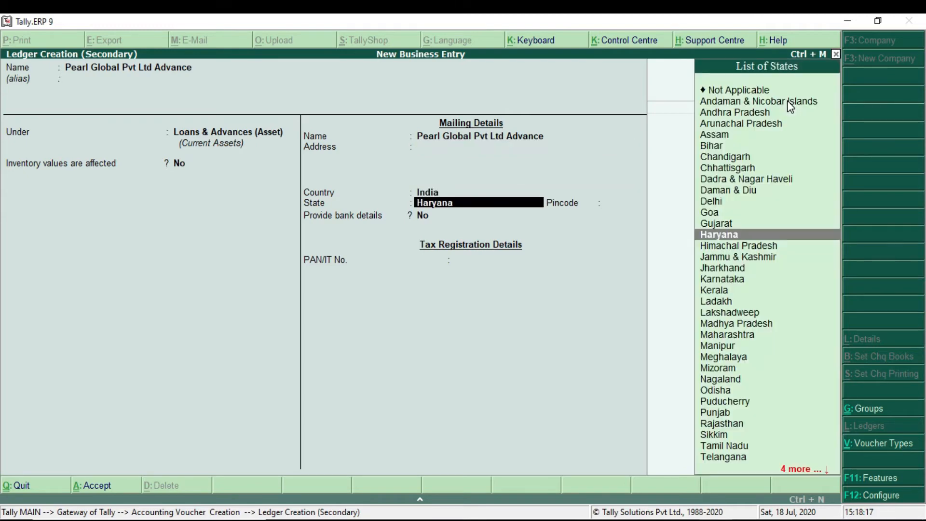
key(Return)
key(Return)
key(Return)
key(Return)
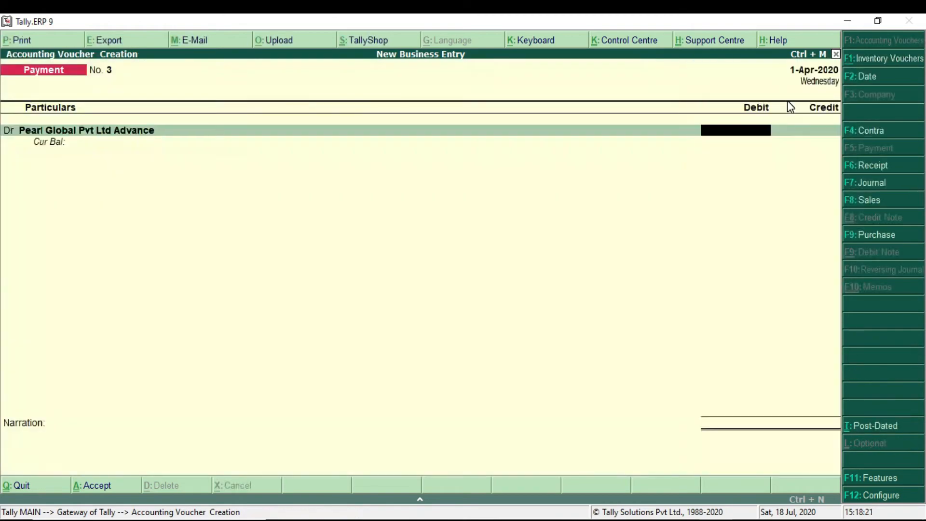
Check the first transaction's amount in Word, debit Pearl Global Pvt Ltd Advance 15,000 in Tally.ERP 9 and credit ICICI Bank Current A/c
key(alt+Tab)
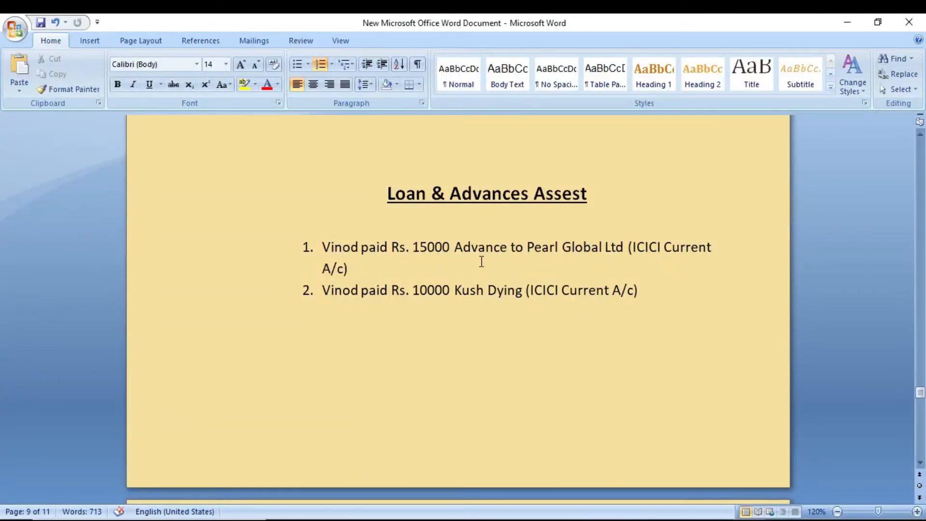
key(alt+Tab)
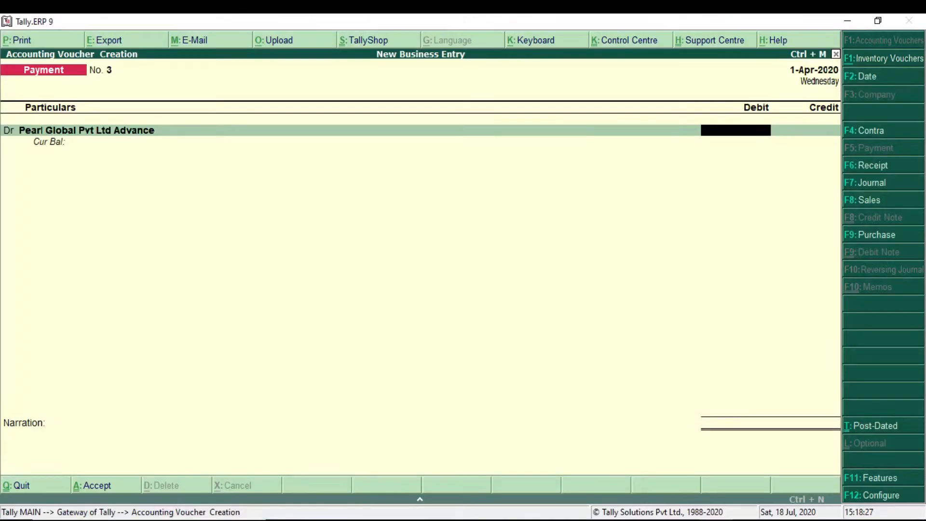
text(15,000)
key(Return)
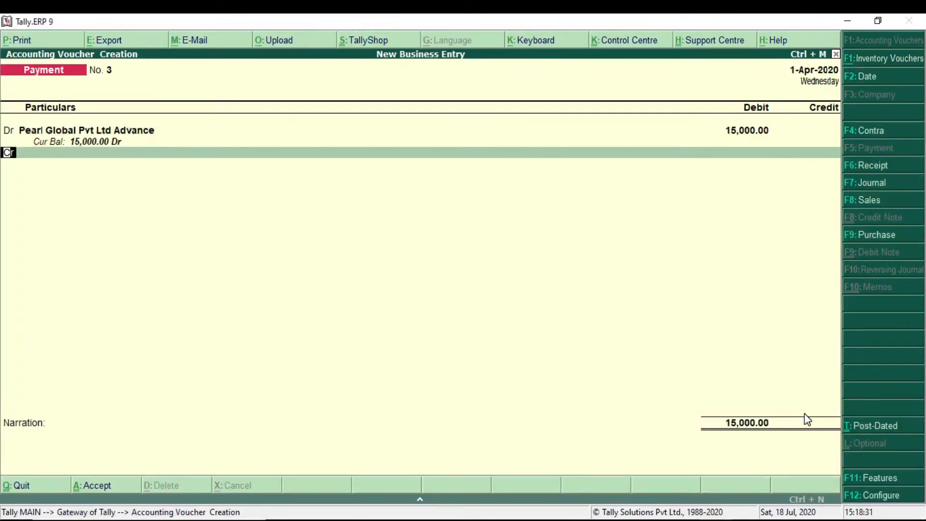
key(Return)
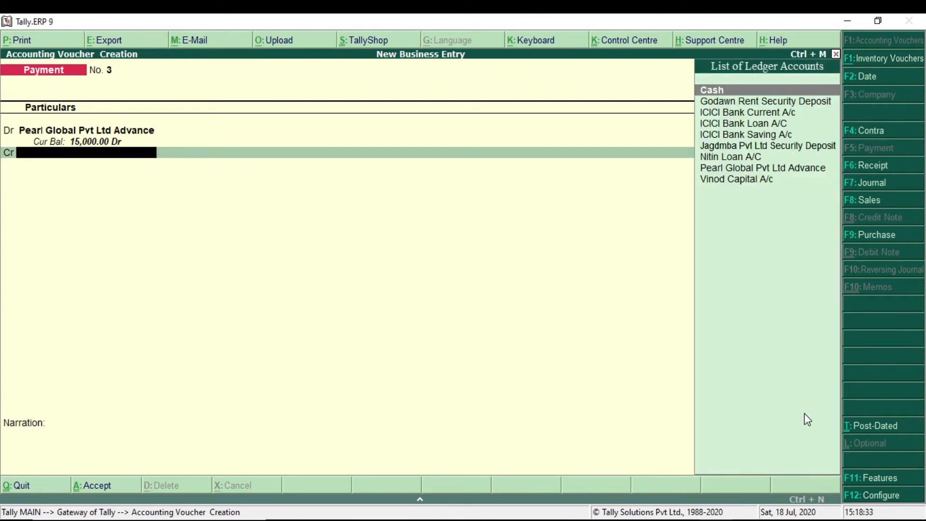
text(Ici)
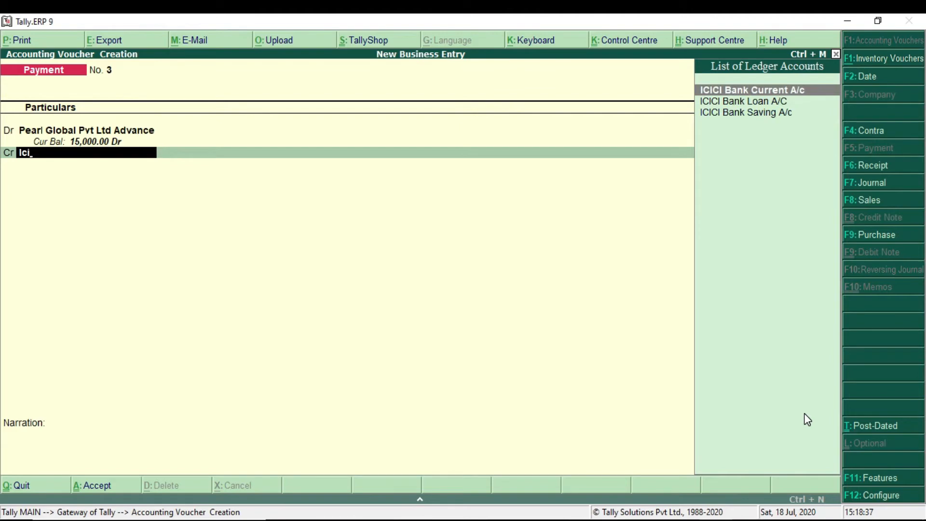
key(Return)
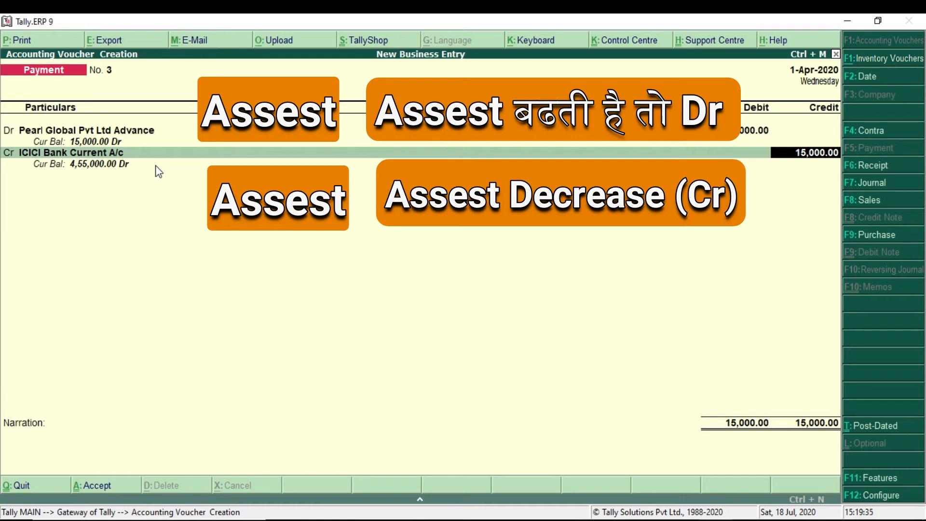
Accept the 15,000 credit and its default cheque allocation, leave the narration blank and save the payment voucher
key(Return)
key(Return)
key(Return)
key(Return)
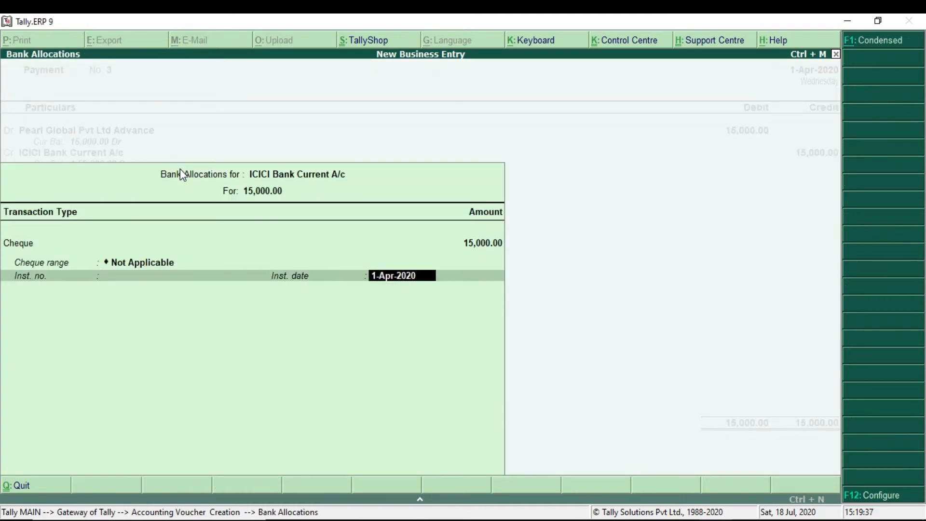
key(Return)
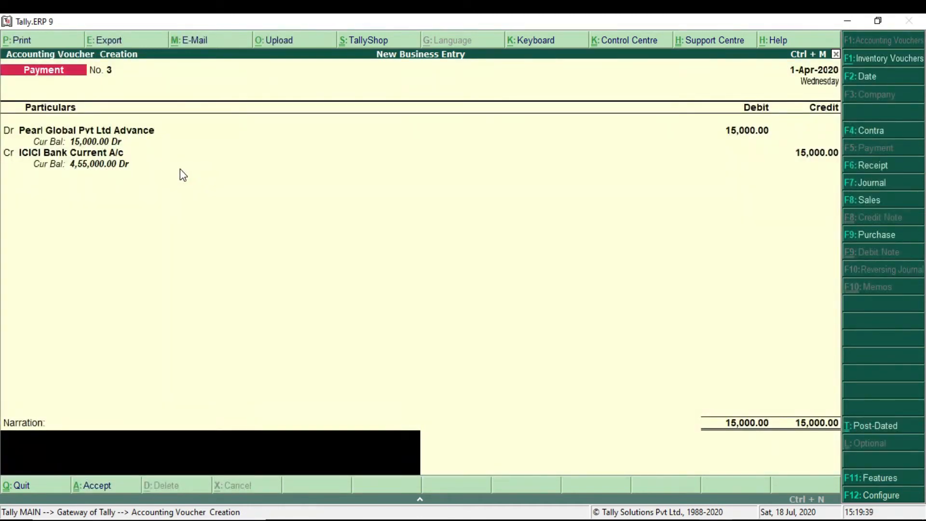
key(Return)
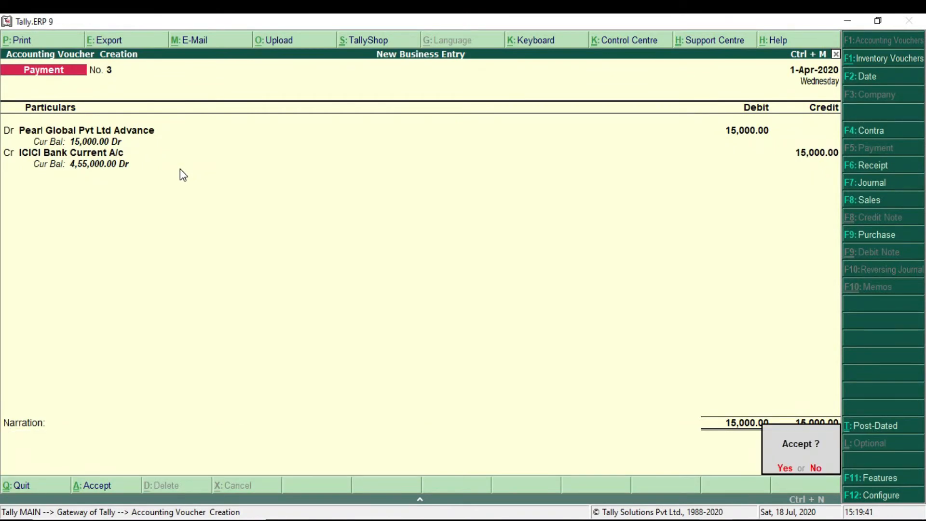
key(y)
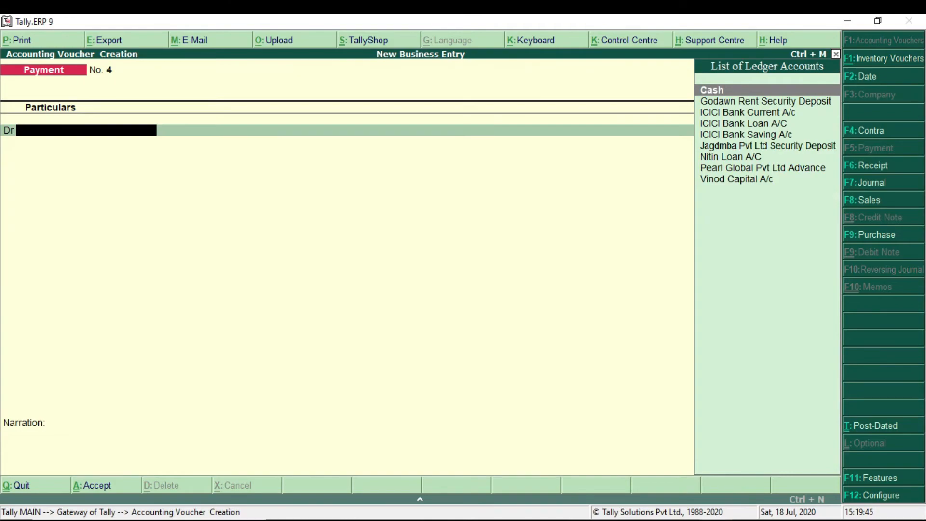
Check the second transaction in Word, then create a ledger named Kush Dying Advnace from the new payment voucher in Tally.ERP 9
key(alt+Tab)
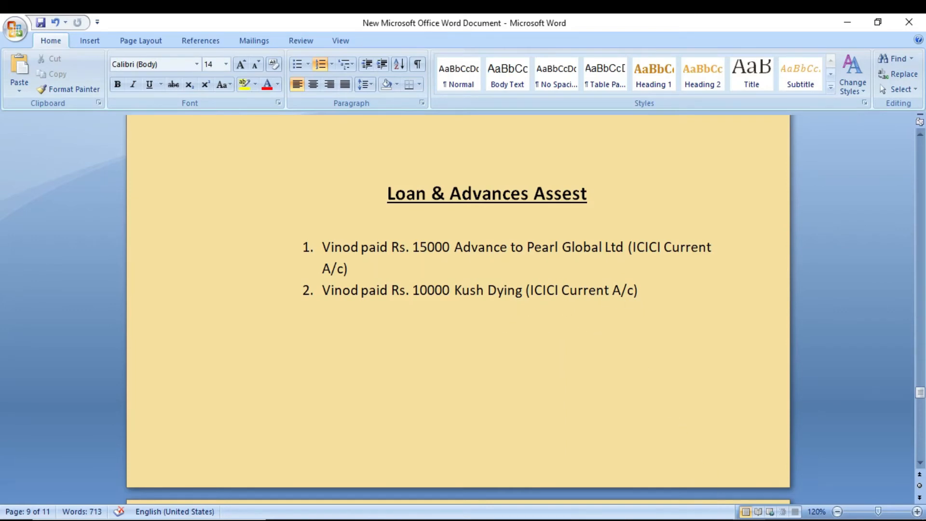
click(716, 519)
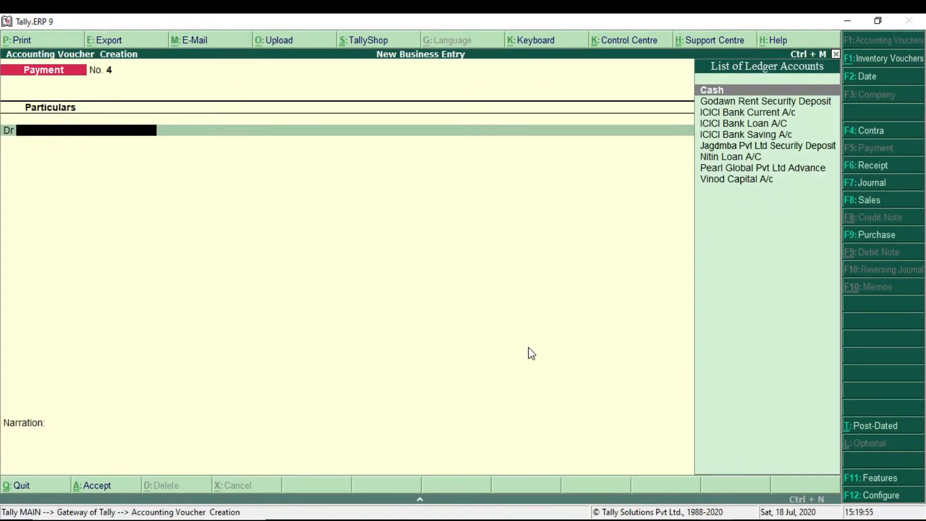
key(alt+c)
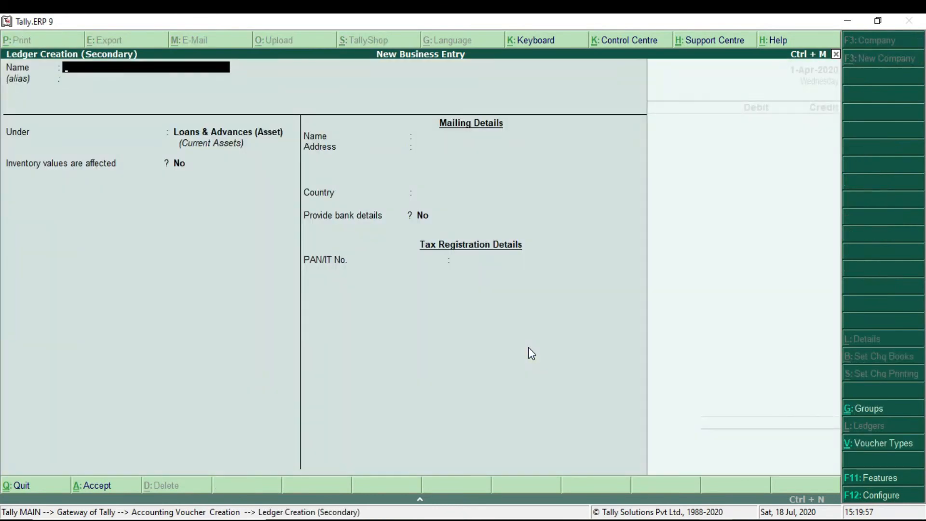
text(Kush Dying Advn)
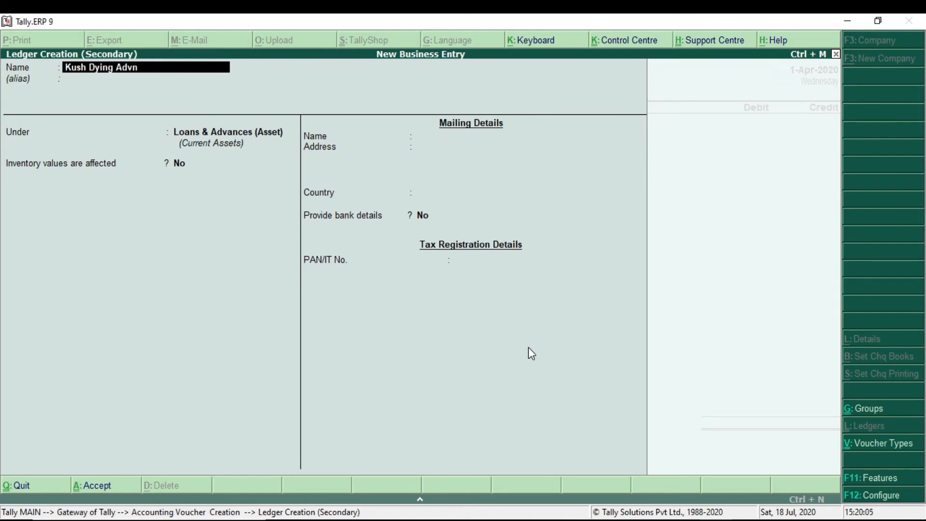
text(ace)
key(Return)
key(Return)
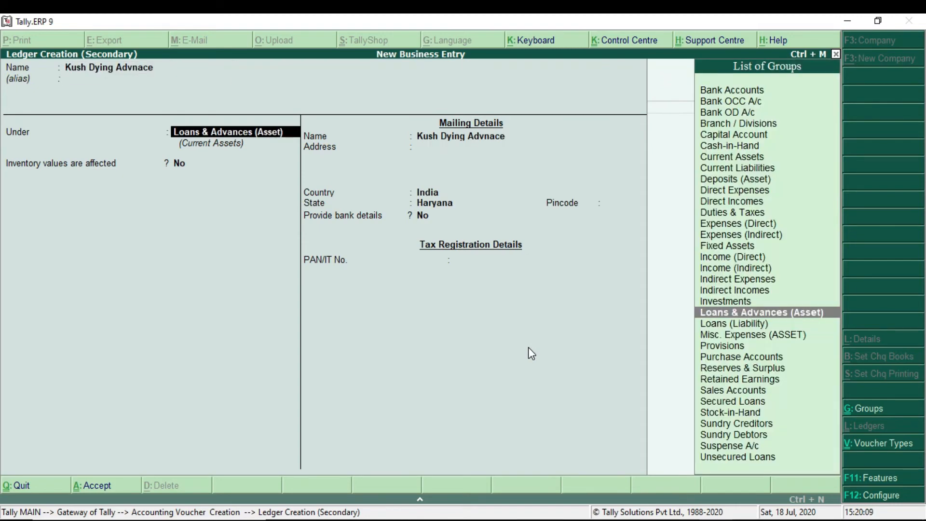
Keep the Kush Dying ledger under Loans & Advances (Asset) with the default mailing and tax details, and save it
key(Return)
key(Return)
key(Return)
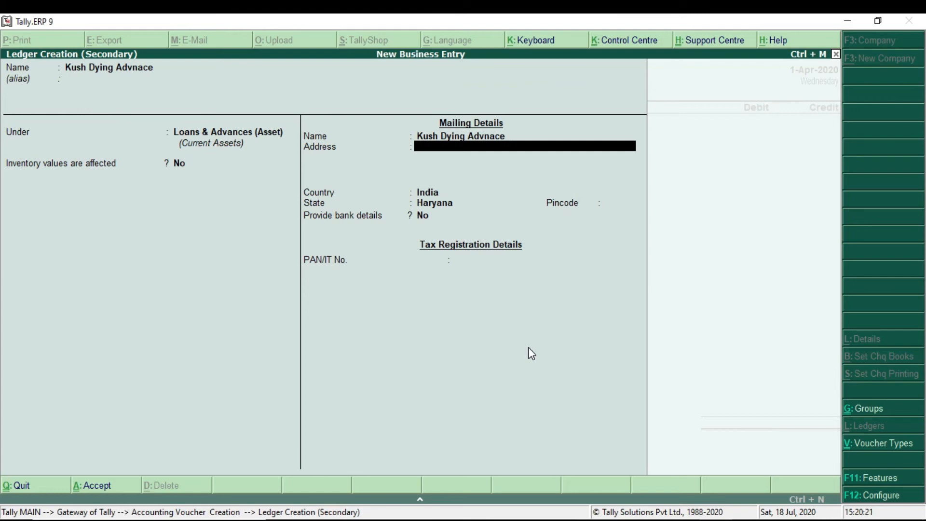
key(Return)
key(Return)
key(Return)
key(Return)
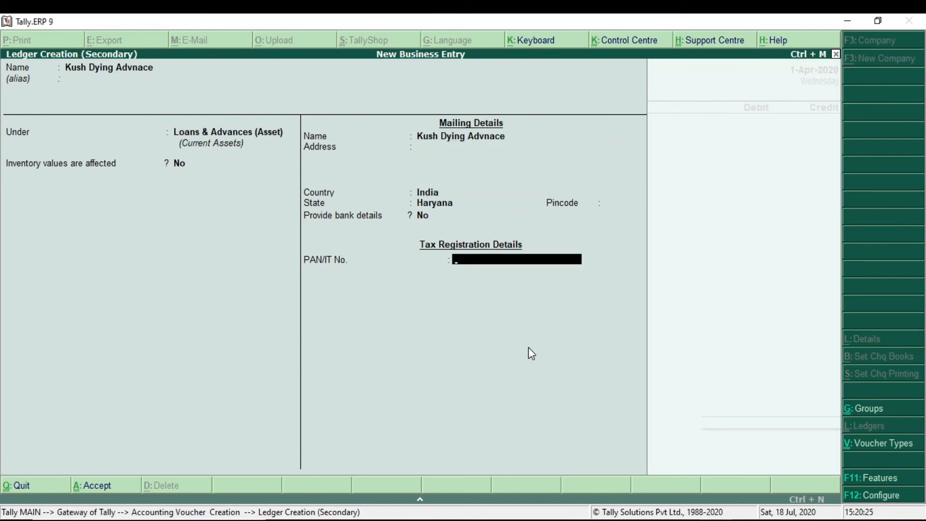
key(Return)
key(Return)
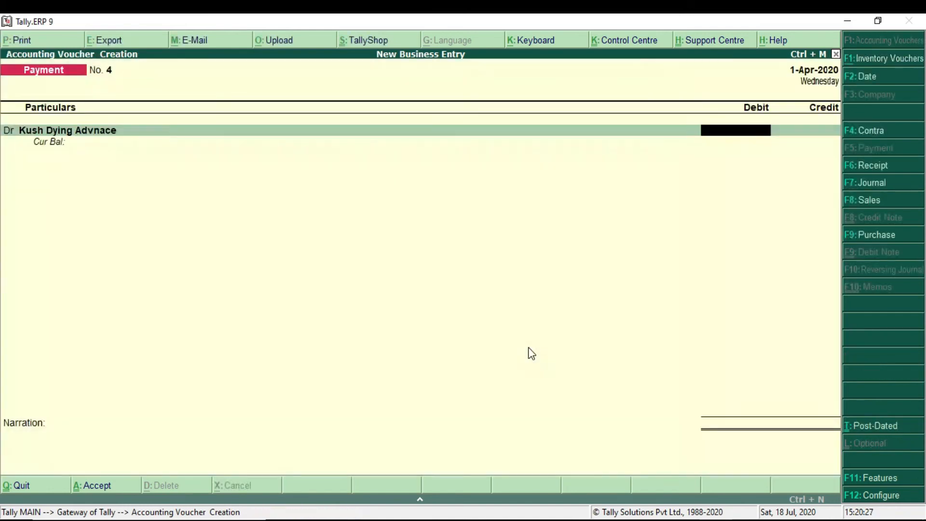
Debit the Kush Dying advance ledger 10000 and credit ICICI Bank Current A/c in the payment voucher
text(10000)
key(Return)
key(Return)
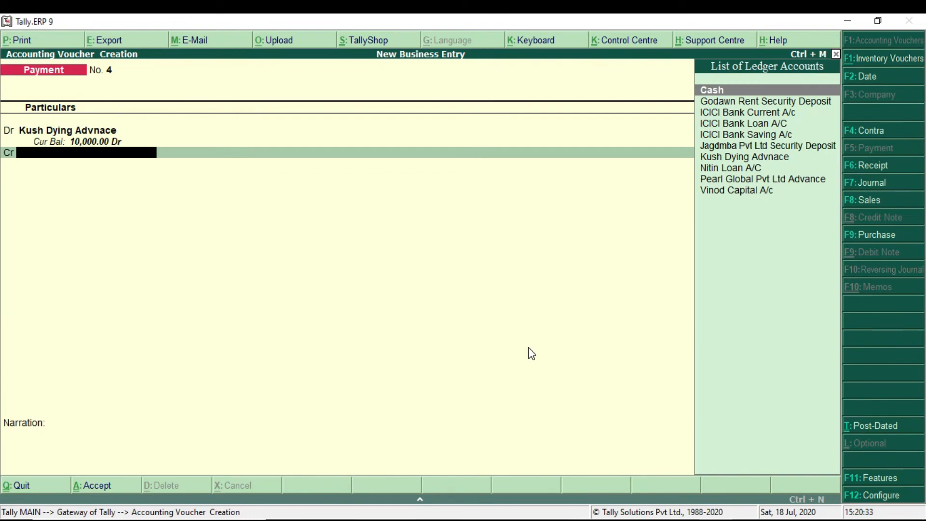
text(Ic)
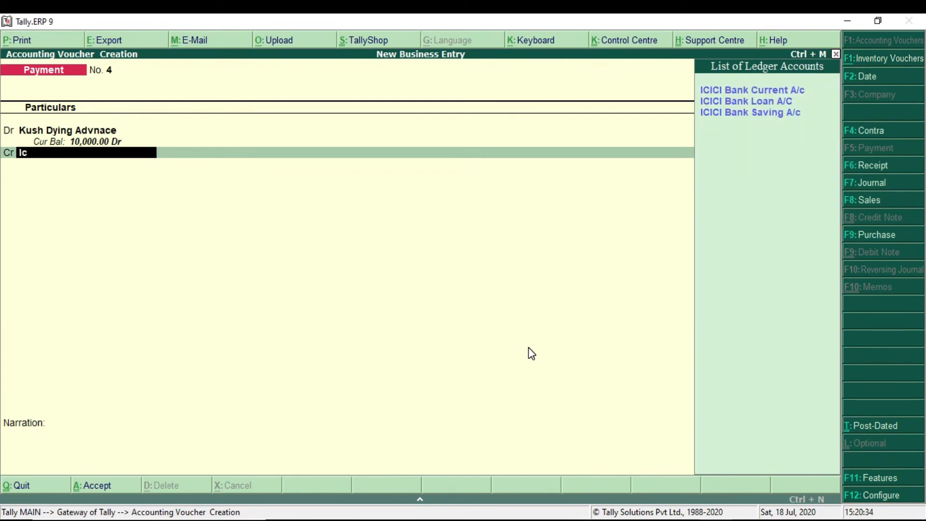
key(Return)
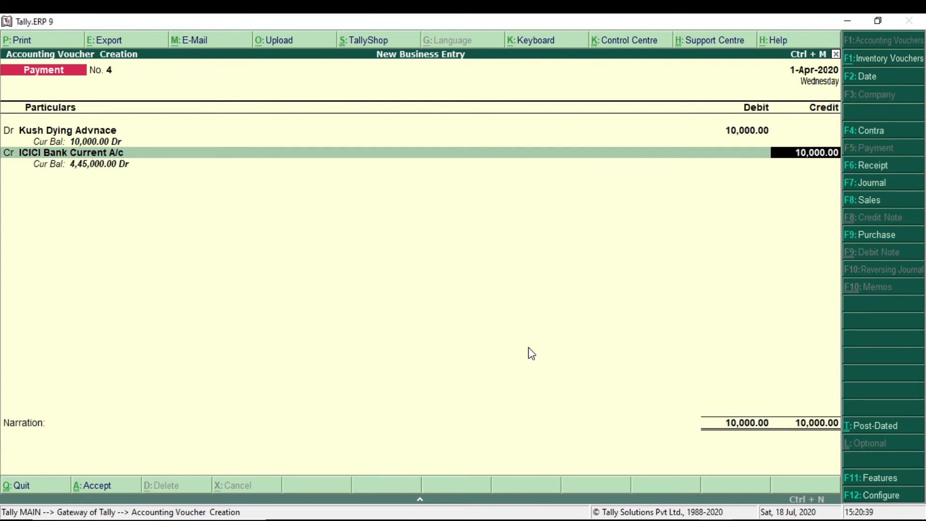
Accept the 10,000 credit with its default cheque allocation, leave the narration blank and save the Kush Dying payment voucher
key(Return)
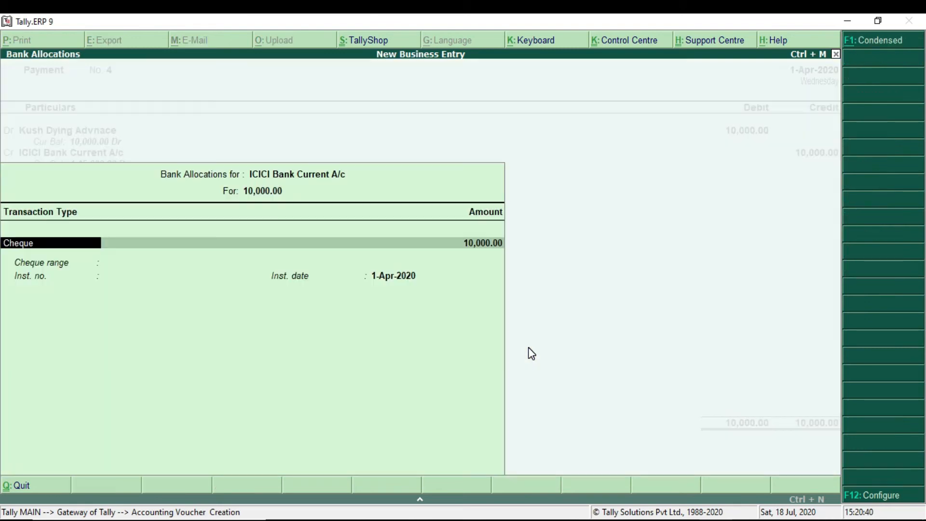
key(Return)
key(Return)
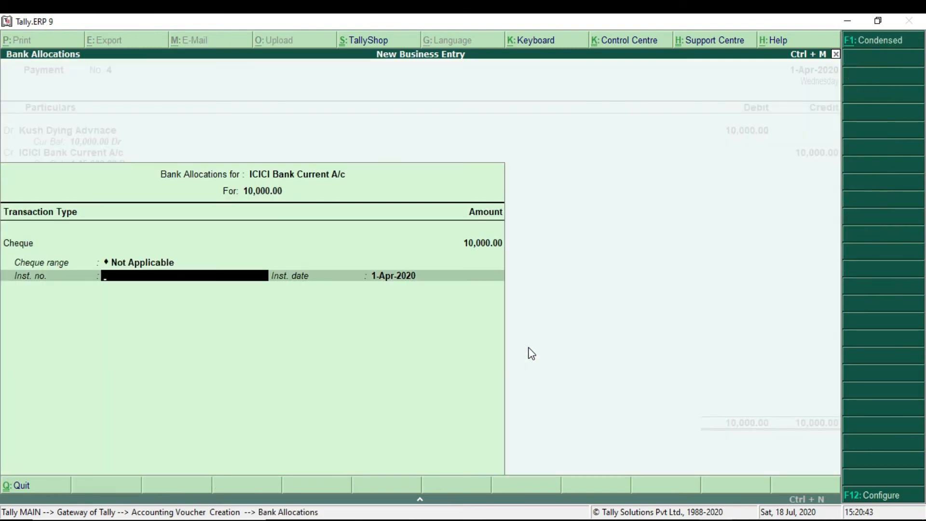
key(Return)
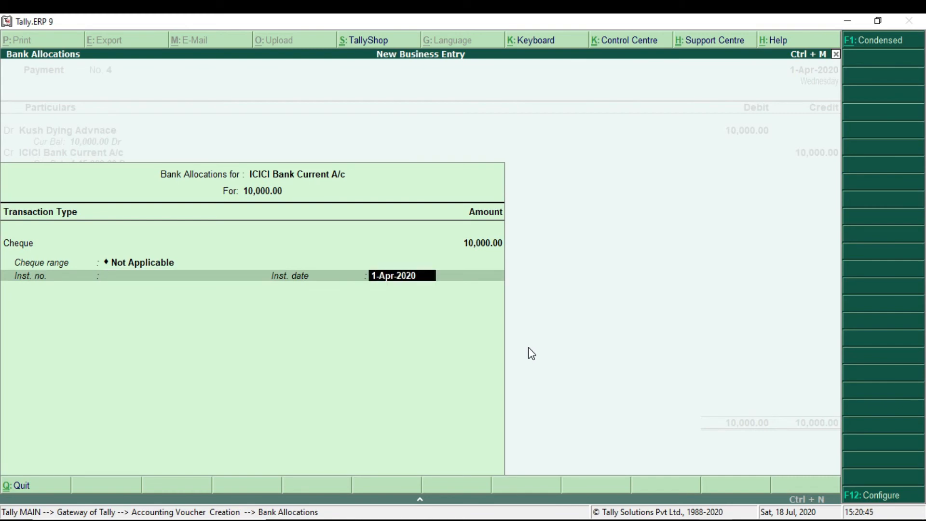
key(Return)
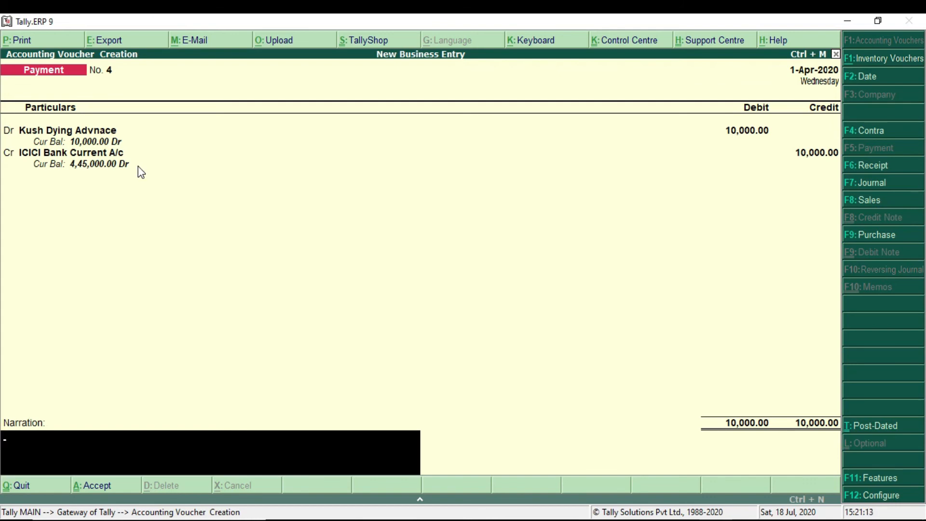
key(Return)
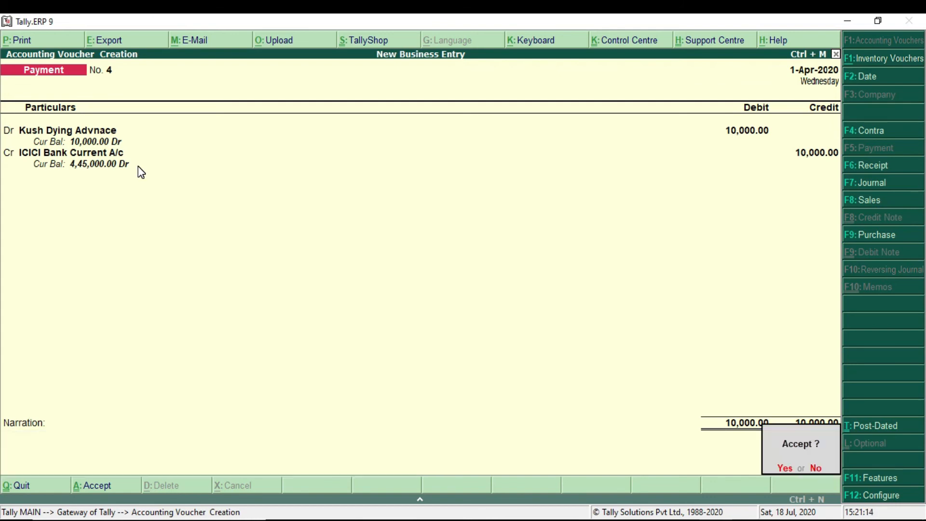
key(Return)
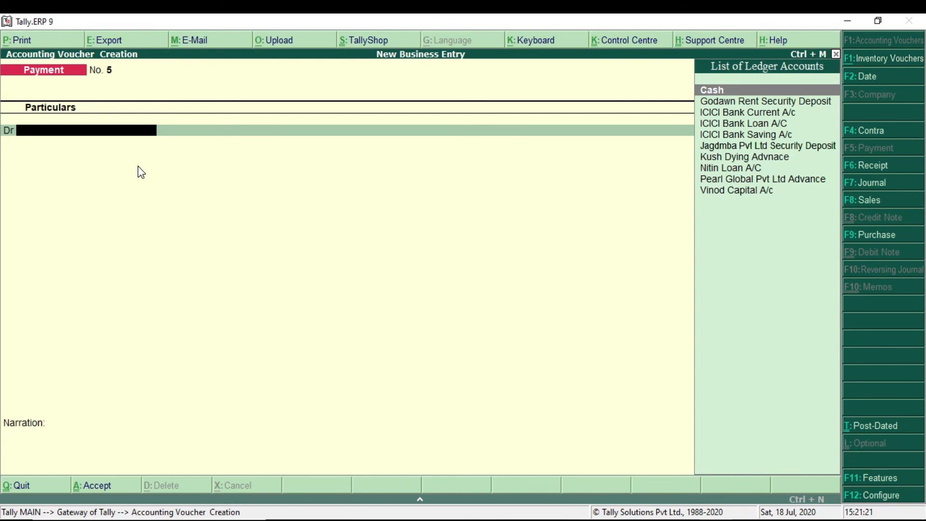
Quit voucher entry and display the Balance Sheet in detailed format
key(Escape)
key(Return)
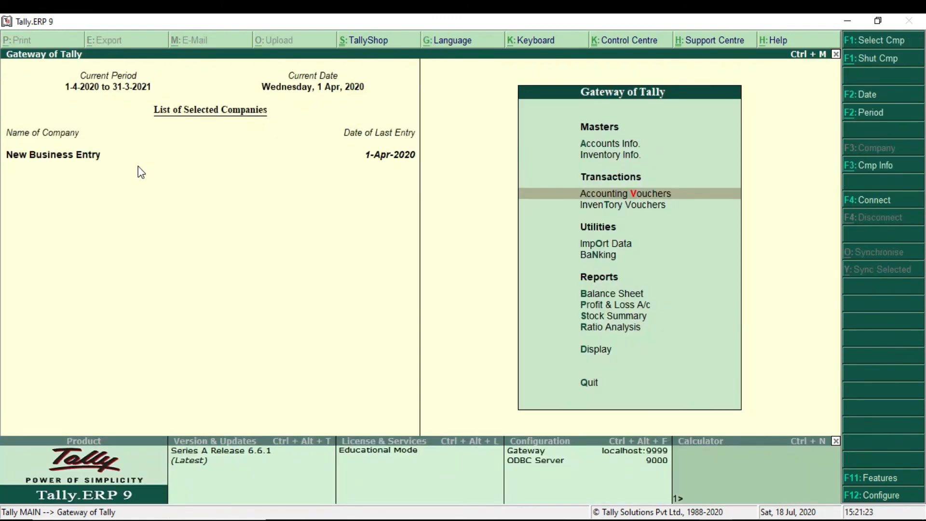
key(Down)
key(Down)
key(Down)
key(Down)
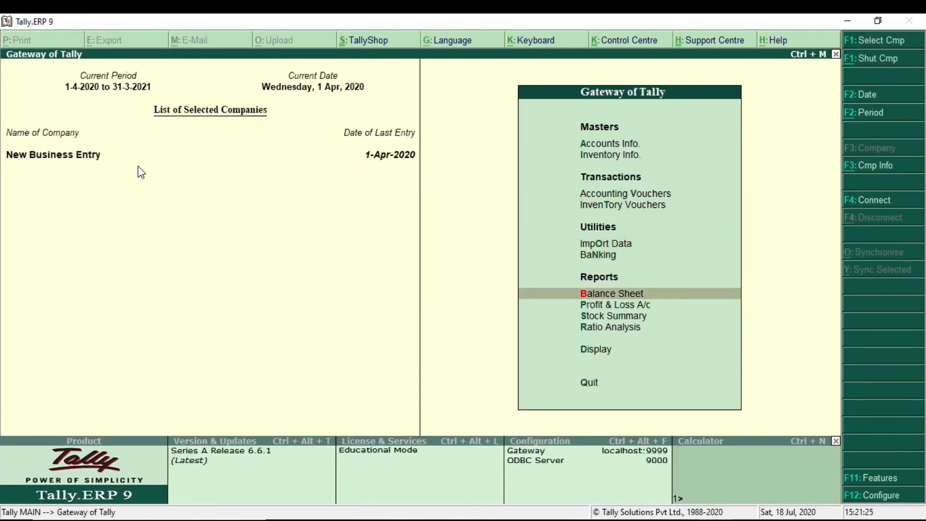
key(Return)
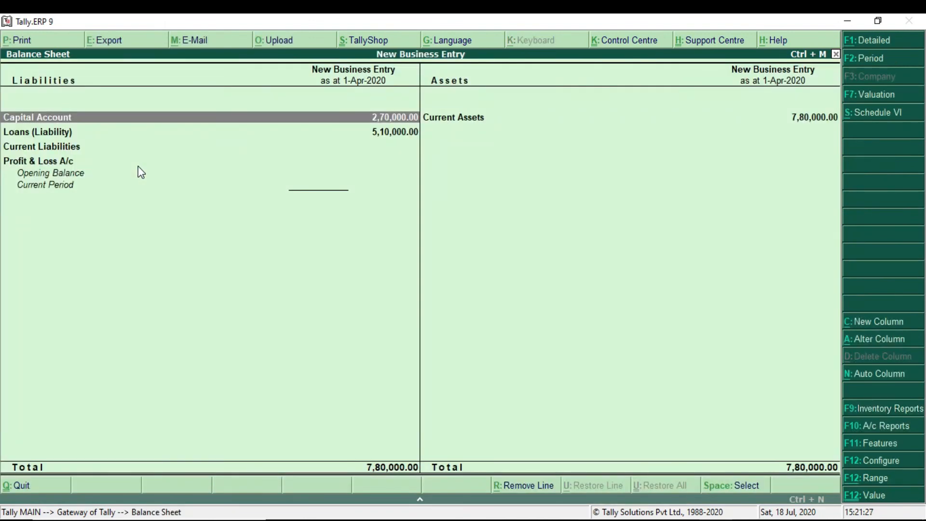
key(alt+F1)
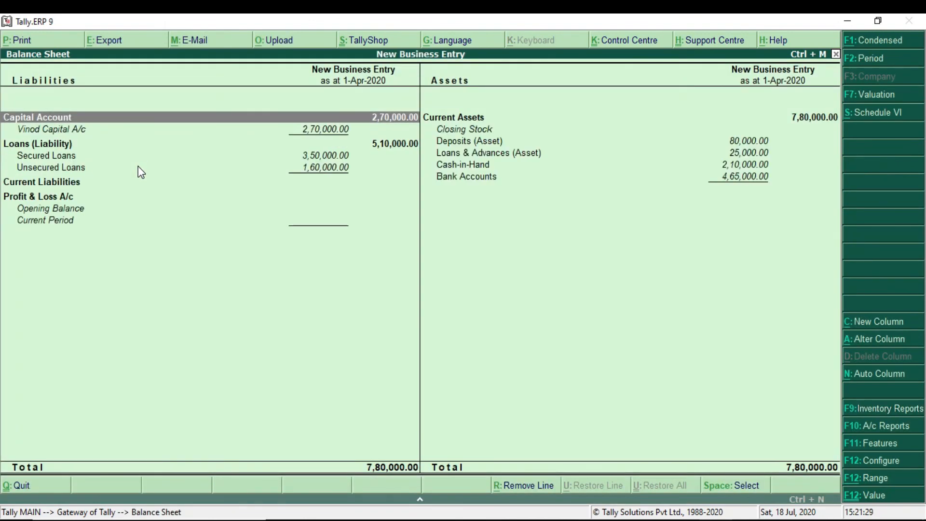
Review the Current Assets groups in the Balance Sheet, from Deposits (Asset) and Loans & Advances (Asset) through Bank Accounts
key(Right)
key(Down)
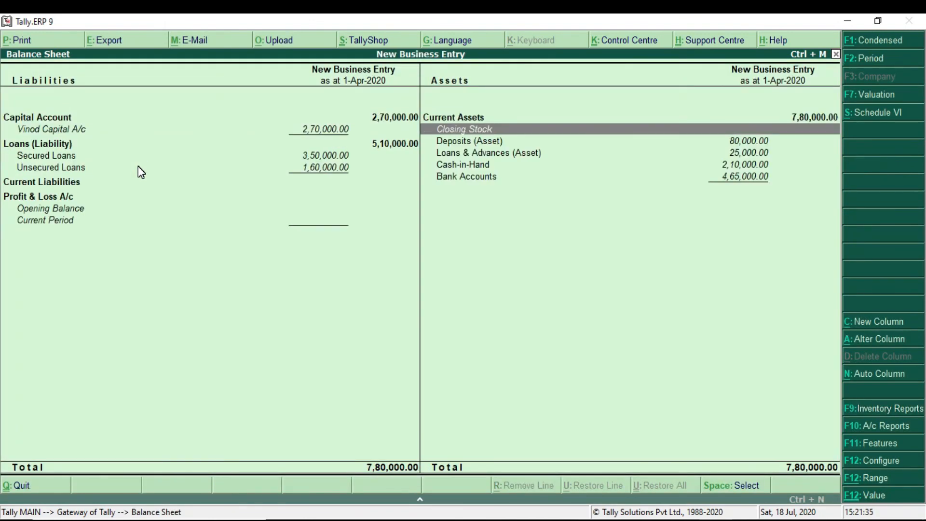
key(Down)
key(Down)
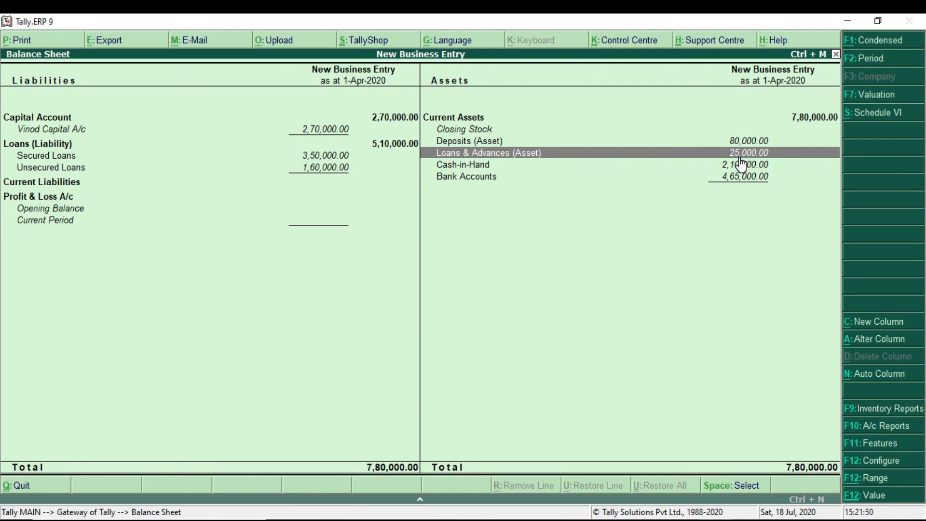
key(Down)
key(Down)
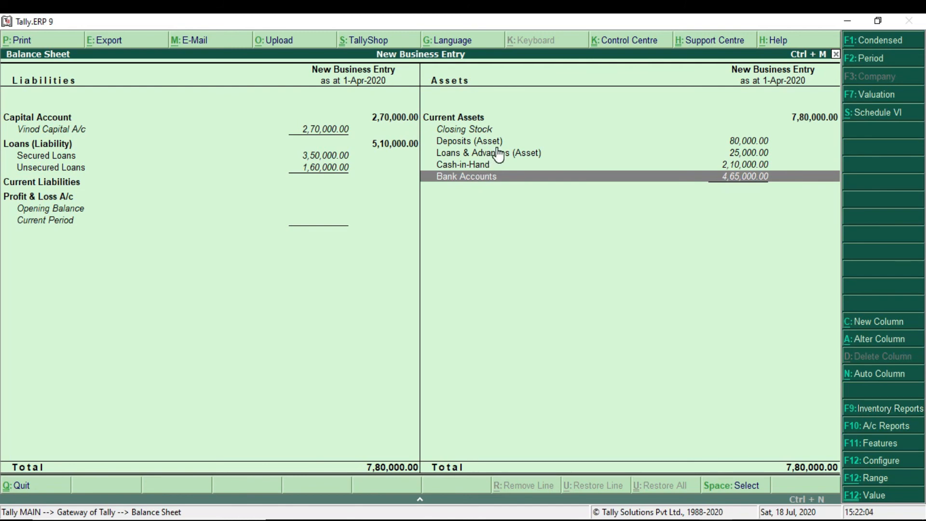
Open the Loans & Advances (Asset) group summary and check the Kush Dying and Pearl Global advance ledgers
key(Up)
key(Up)
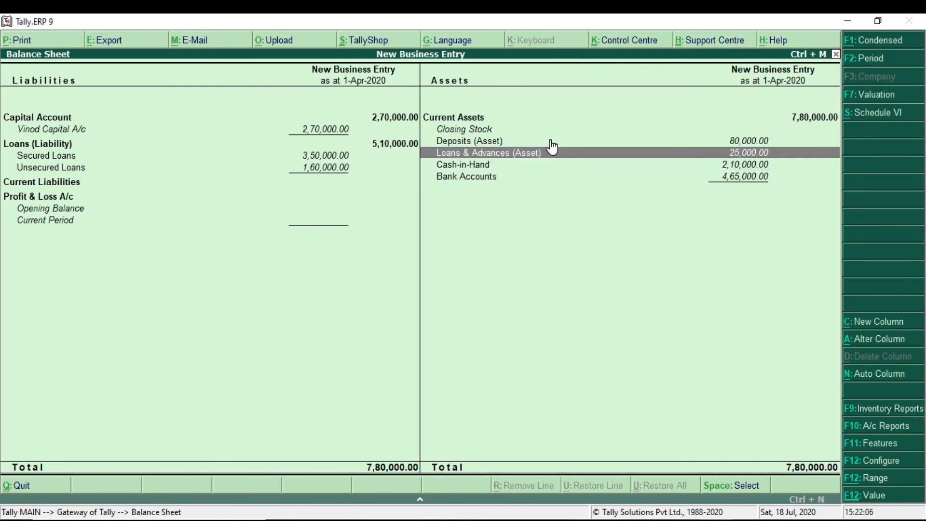
key(Return)
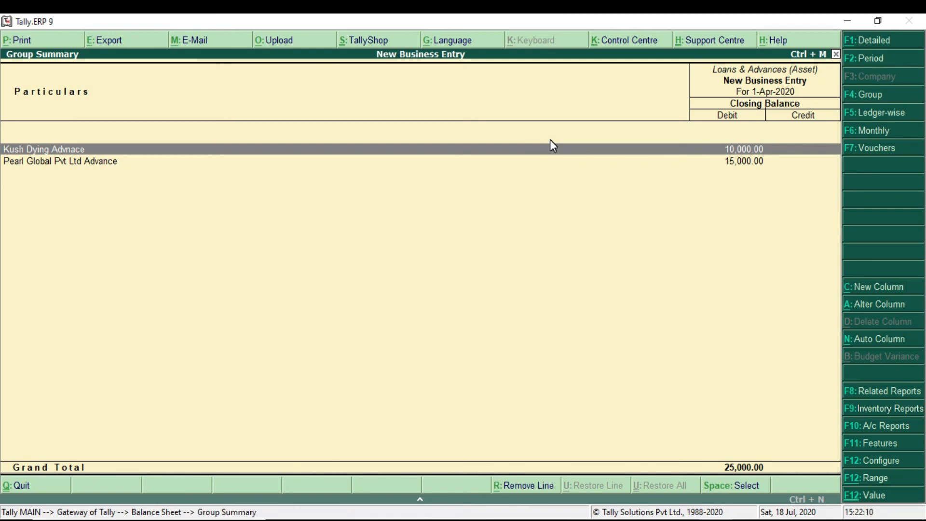
key(Down)
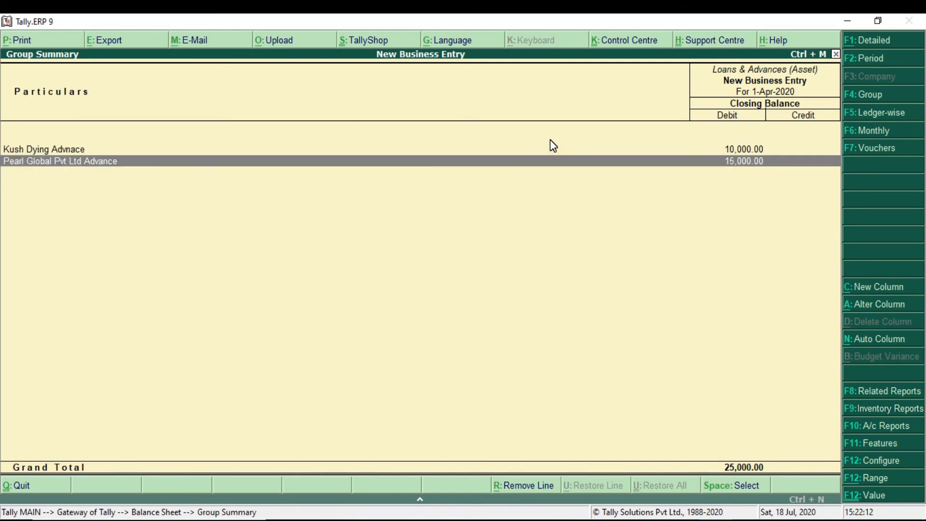